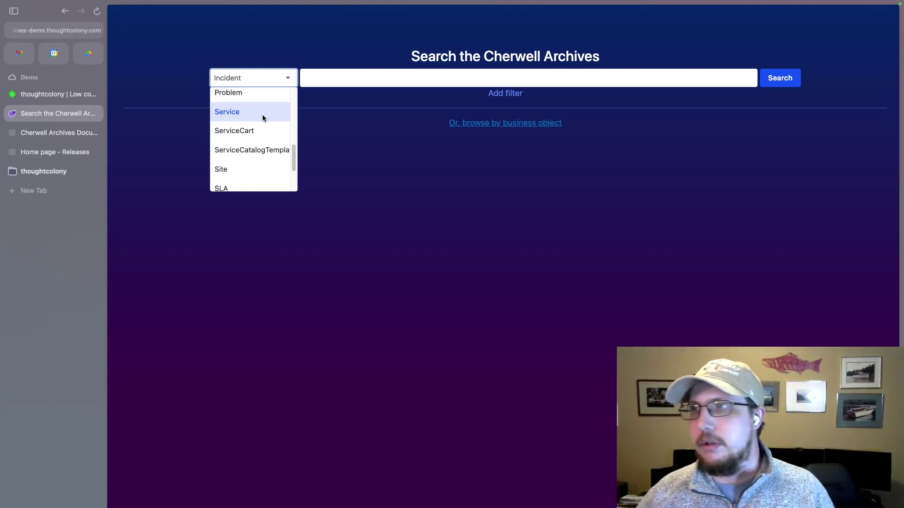
Look through the business object types offered for the archive search, keeping Incident selected.
scroll(266, 149, "up", 10)
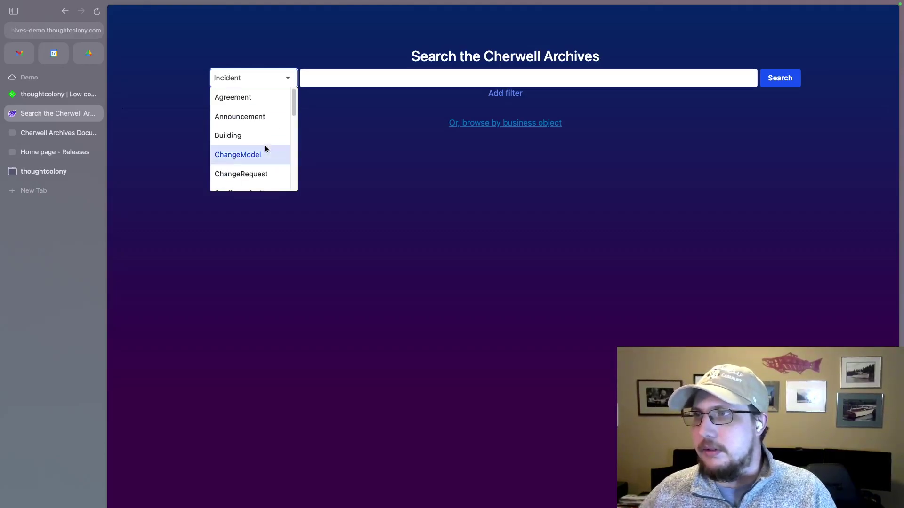
scroll(266, 149, "down", 10)
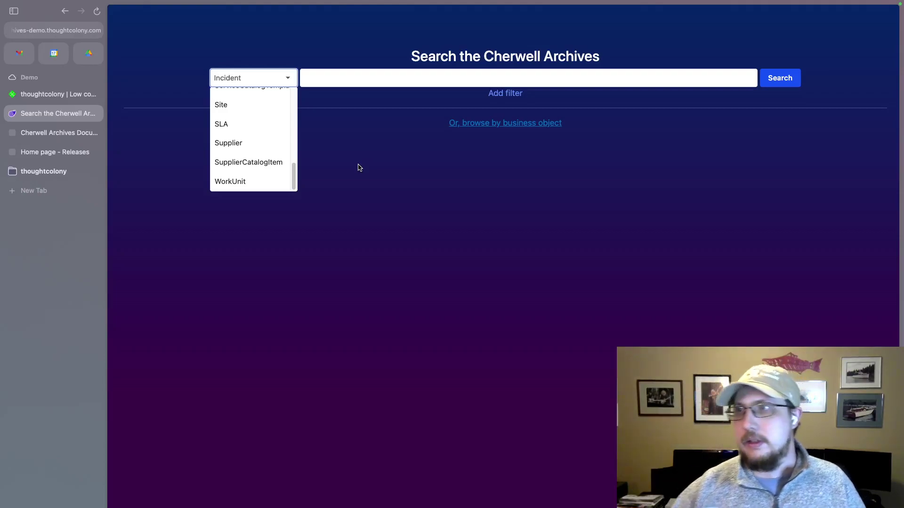
left_click(349, 177)
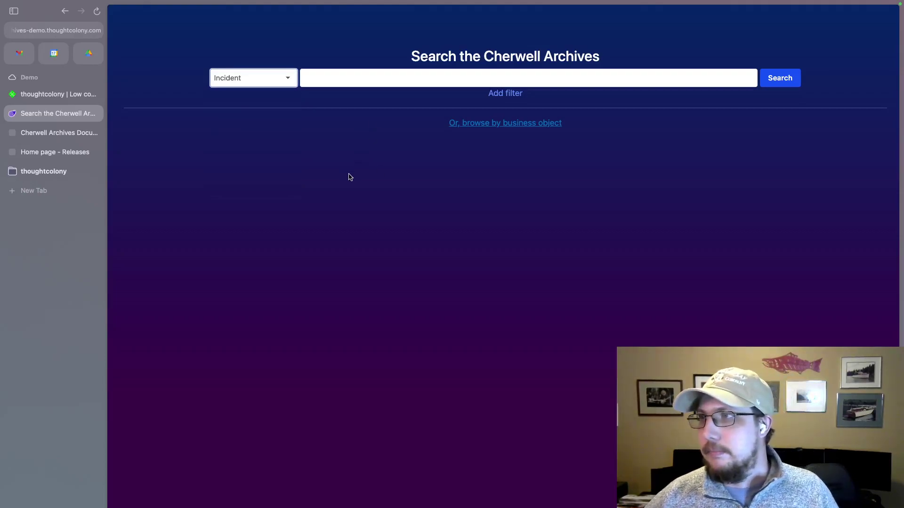
Browse the archive by business object, viewing the Supporting Objects and Lookup Tables lists before returning to Major Objects.
left_click(528, 123)
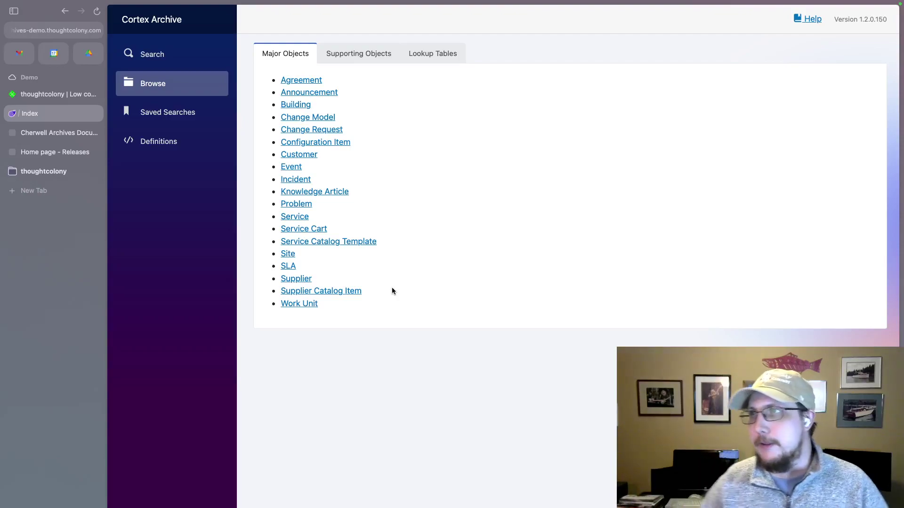
left_click(345, 54)
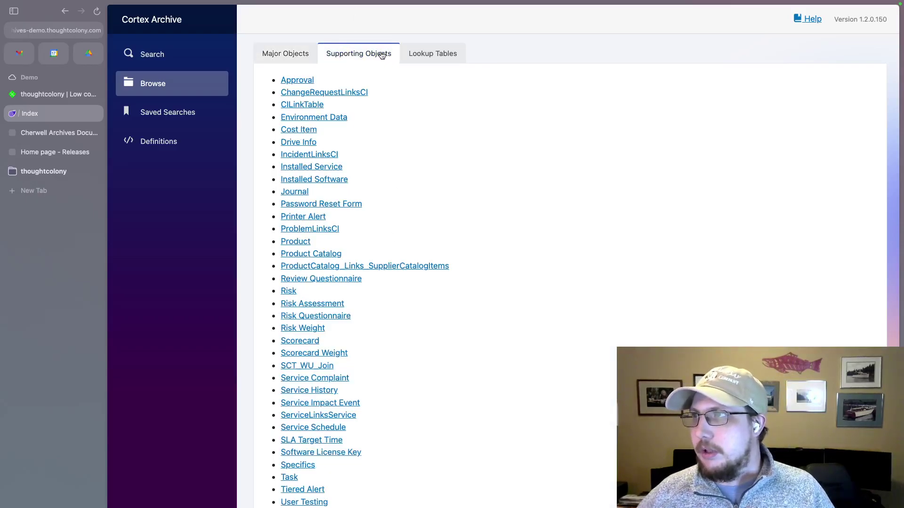
left_click(405, 54)
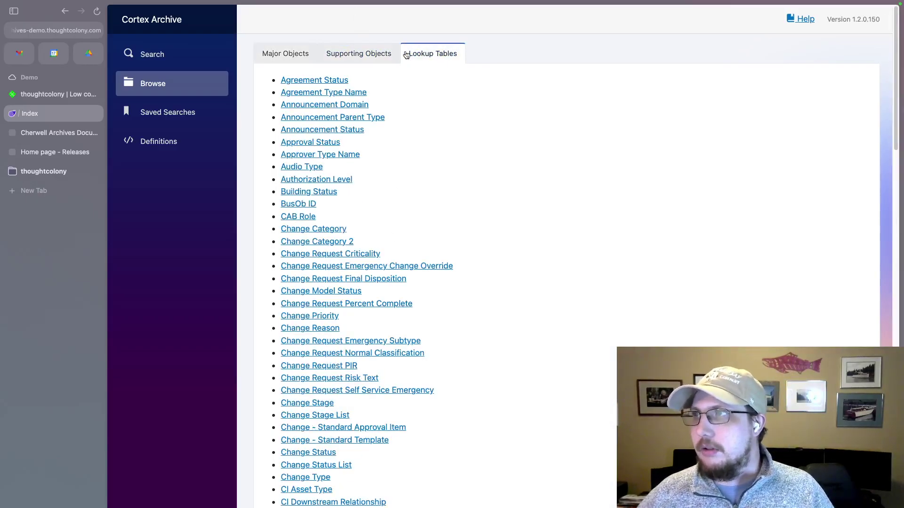
left_click(297, 55)
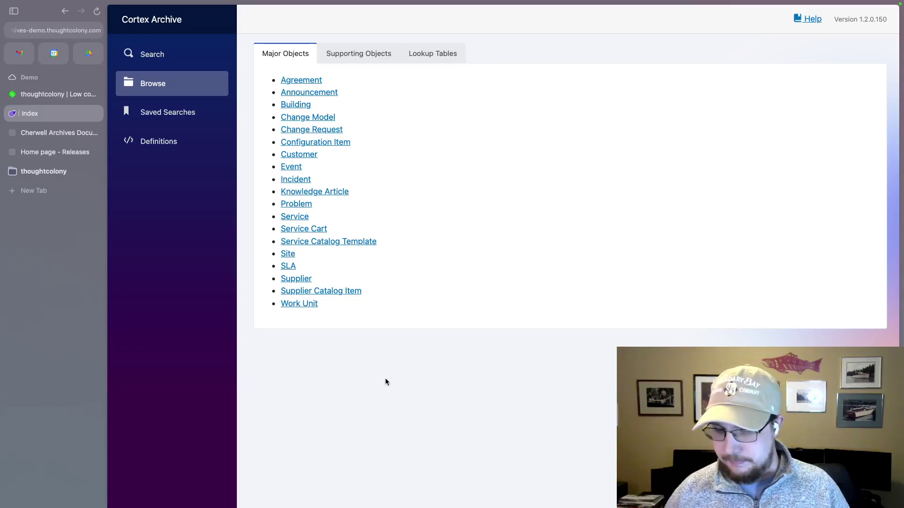
Switch to Cherwell Service Management Administrator and try to publish the test business object Blueprint with the preset publishing options.
key("ctrl+Right")
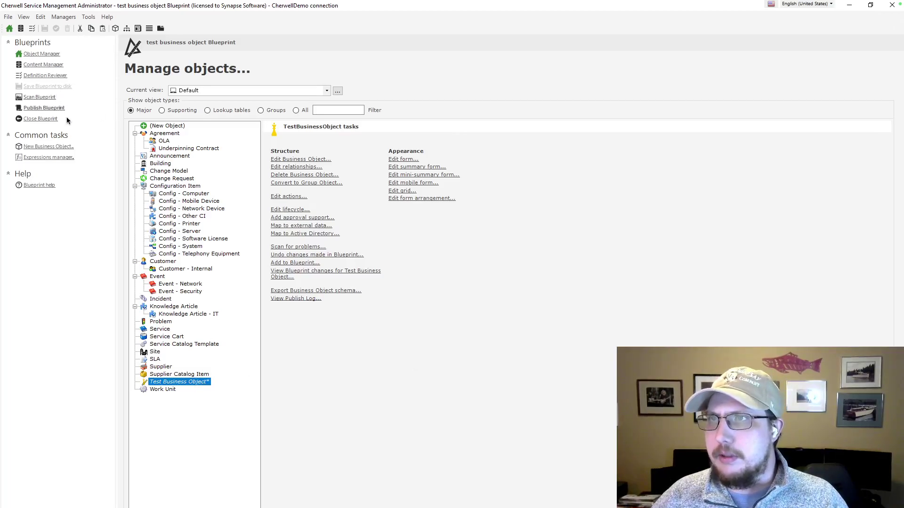
left_click(52, 108)
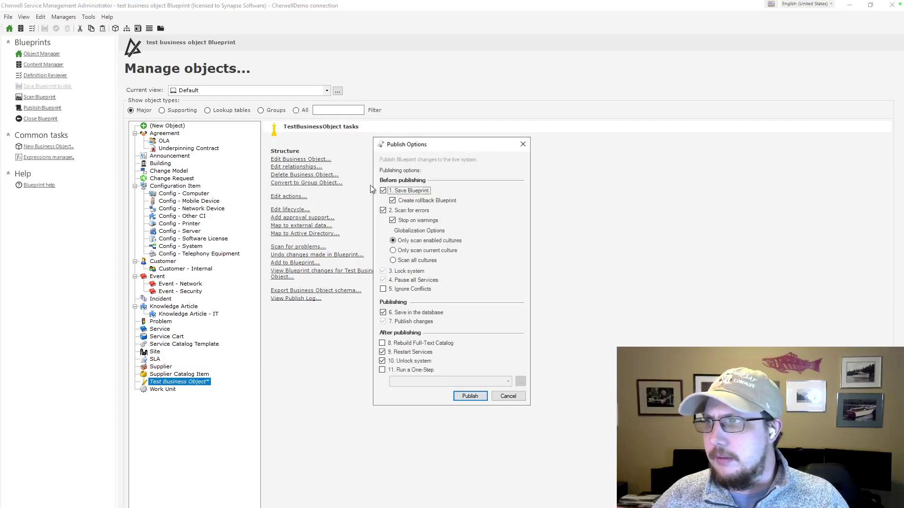
left_click(470, 396)
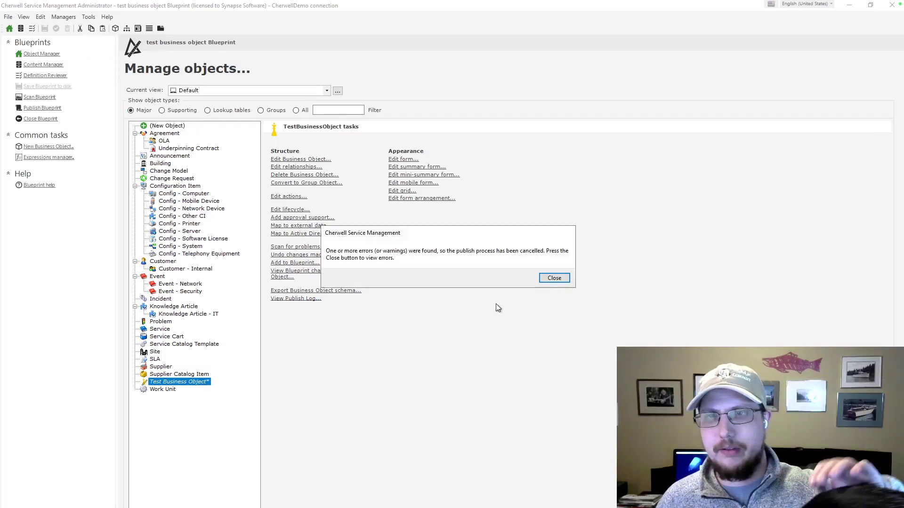
Review the Blueprint scan results filtered to Errors and then Warnings, and accept them to finish publishing.
left_click(551, 278)
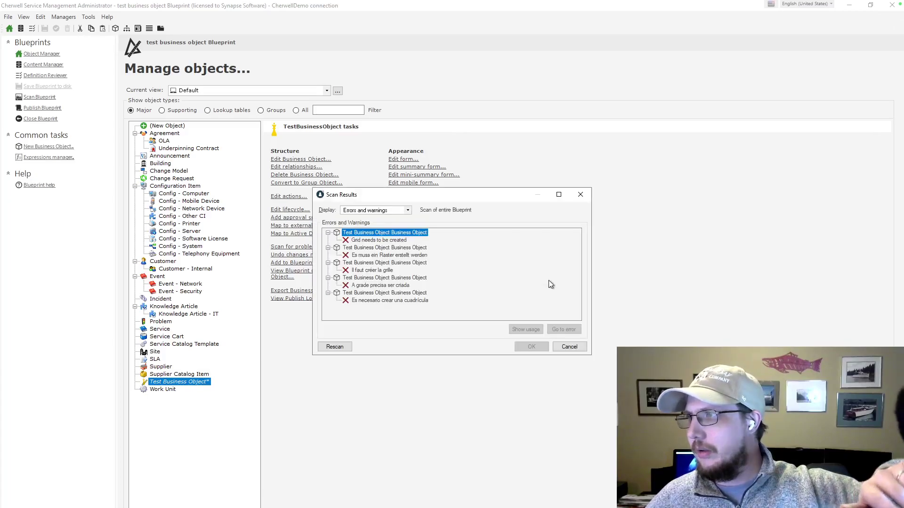
left_click(369, 211)
left_click(361, 225)
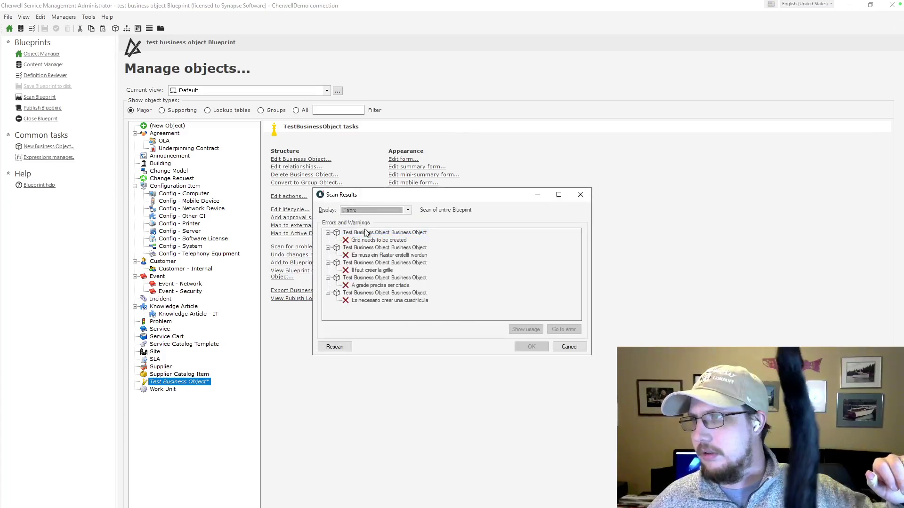
left_click(408, 210)
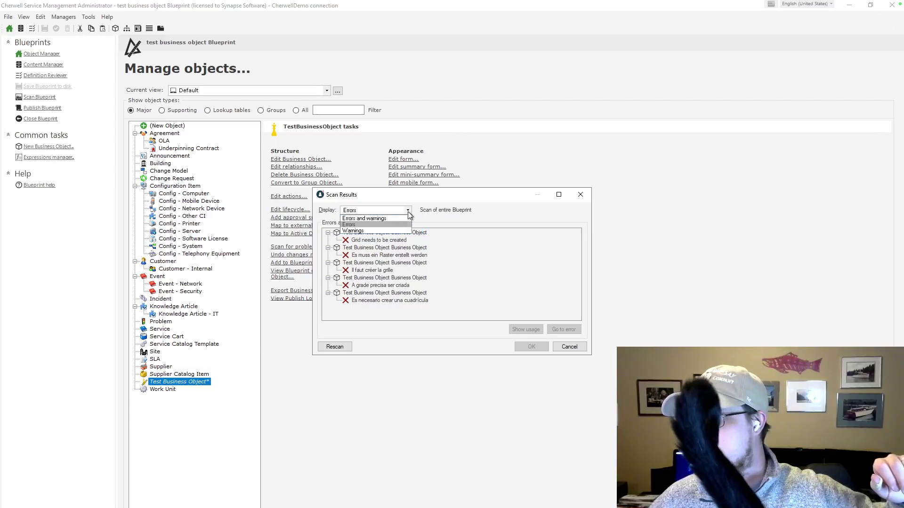
left_click(381, 230)
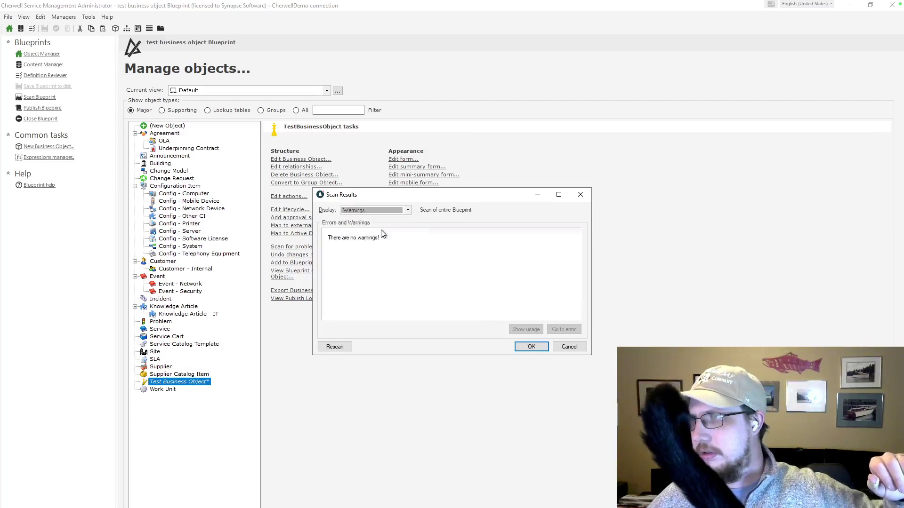
left_click(531, 346)
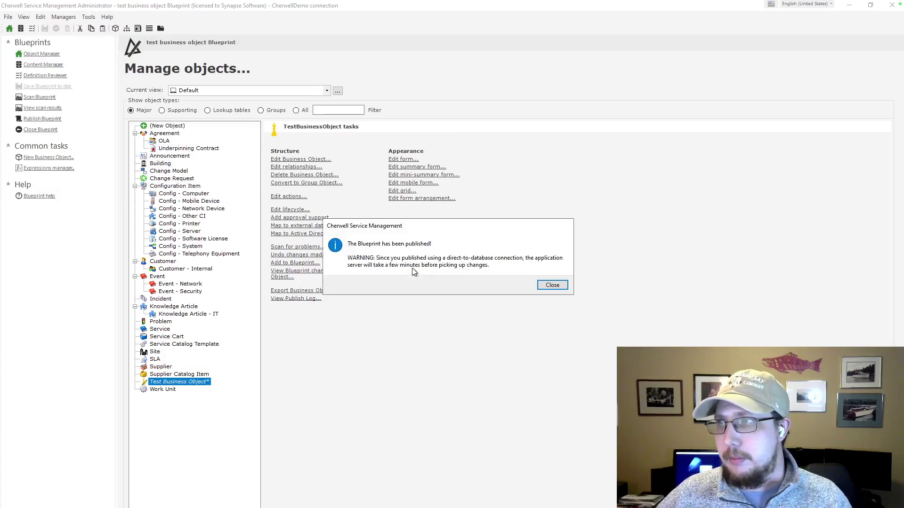
left_click(550, 286)
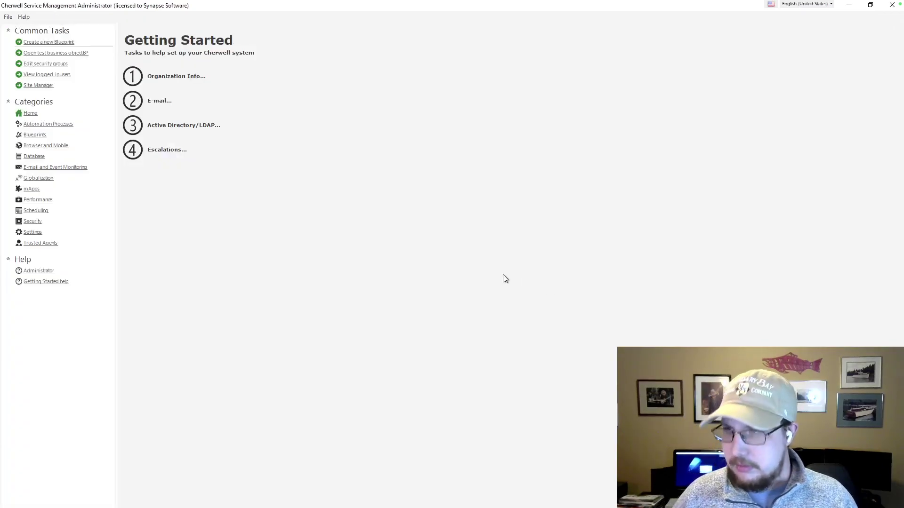
Switch back to the browser and load the reset path of the archives-demo.thoughtcolony.com site.
key("ctrl+Left")
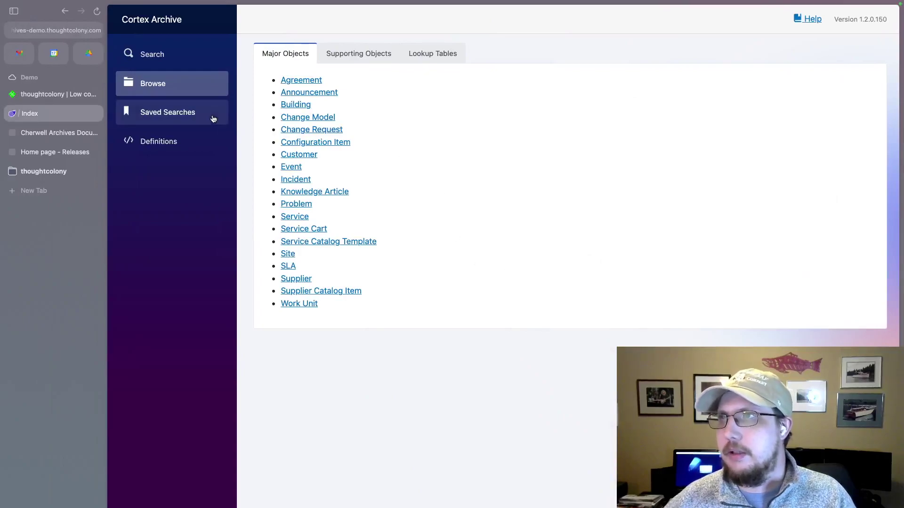
left_click(57, 31)
left_click(177, 34)
key("BackSpace")
key("BackSpace")
key("BackSpace")
key("BackSpace")
key("BackSpace")
key("BackSpace")
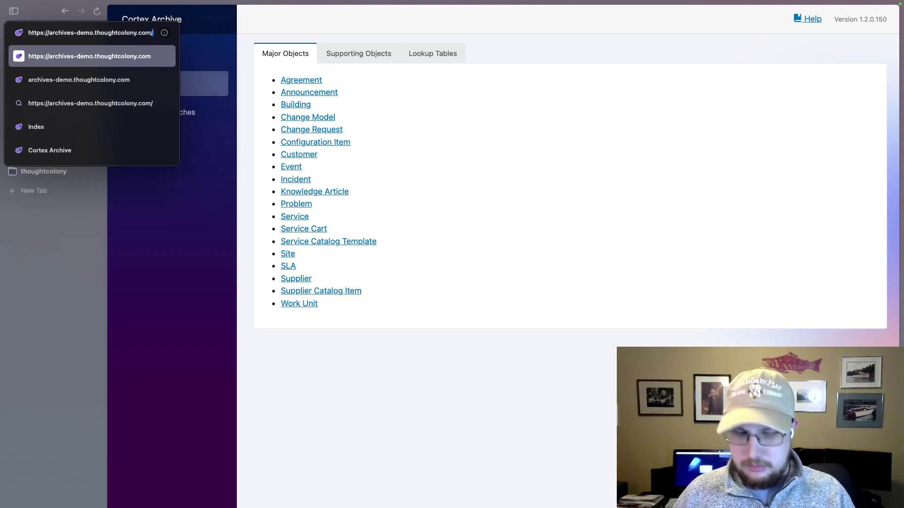
type("reset")
key("Return")
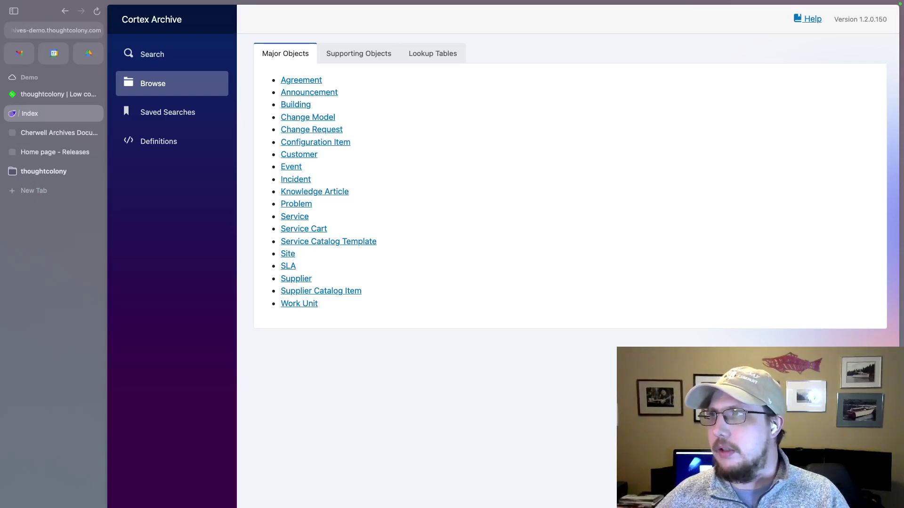
Return to the archive search page, browse by business object and open Test Business Object from the major objects.
key("super+bracketleft")
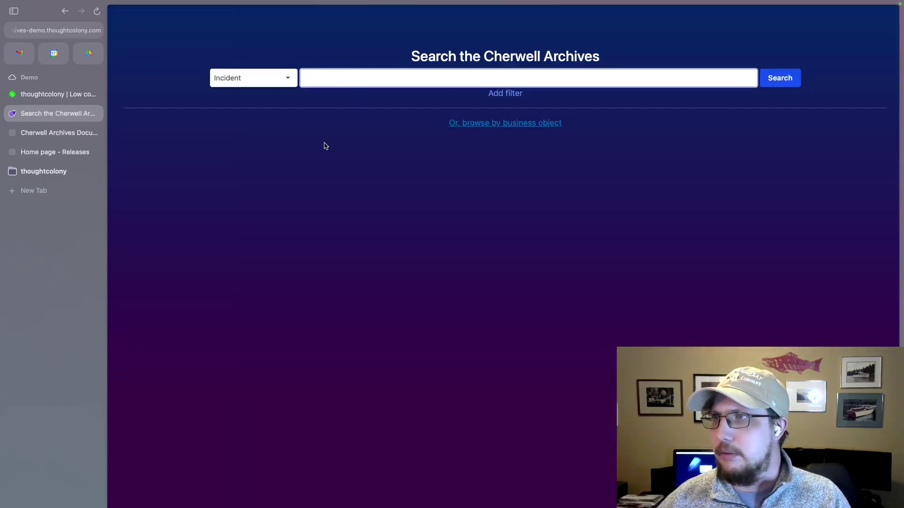
left_click(502, 126)
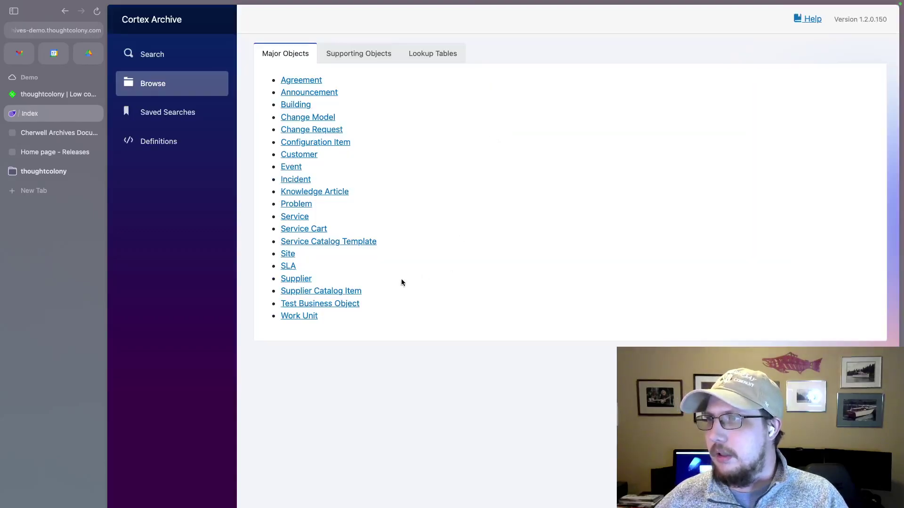
left_click_drag(357, 310, 276, 305)
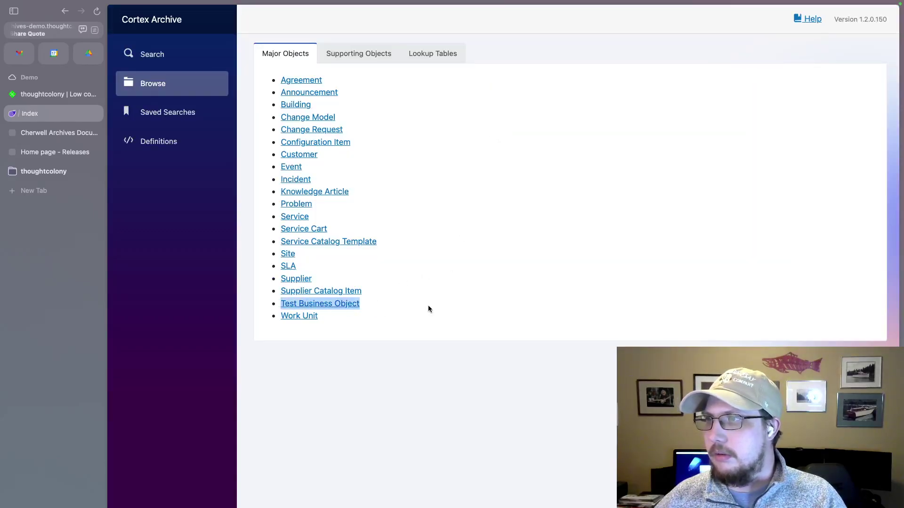
left_click(428, 307)
left_click(334, 308)
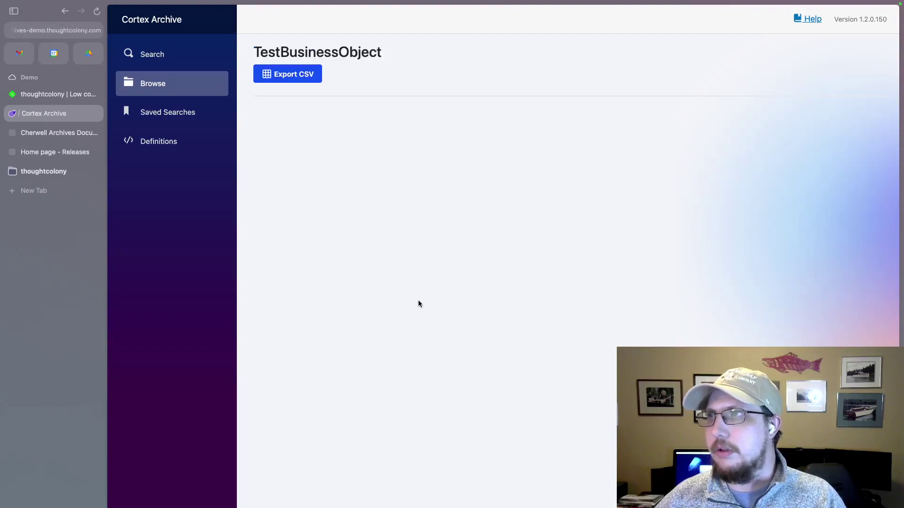